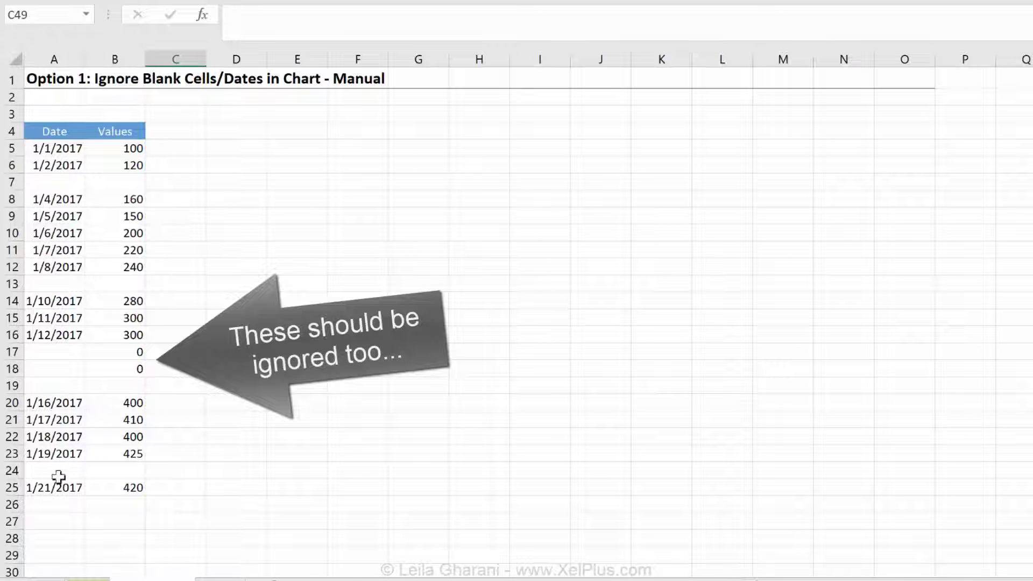
Insert a line chart of the Date and Values data in A4:B25
drag(51, 134, 106, 479)
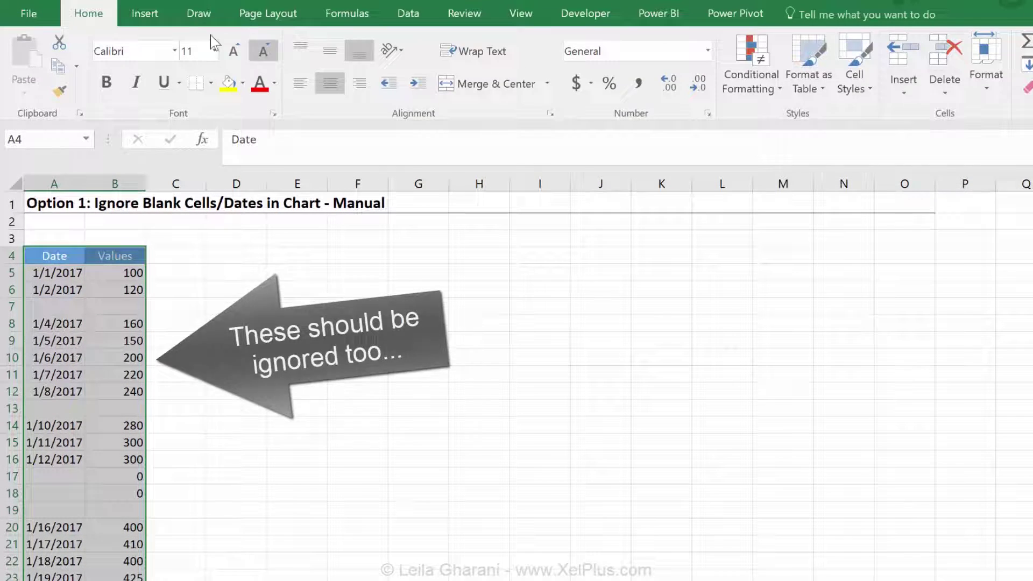
click(162, 0)
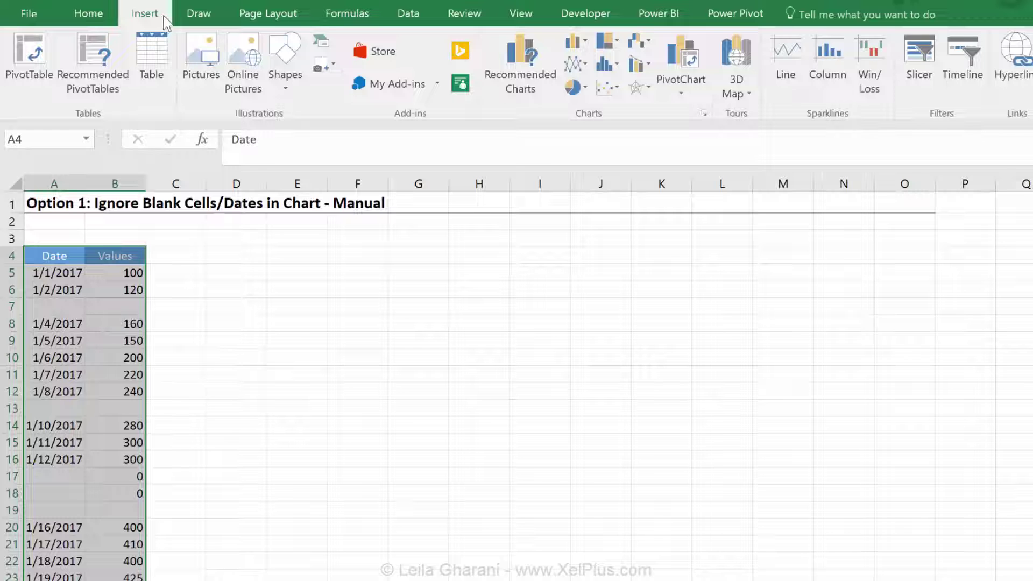
click(575, 64)
click(599, 125)
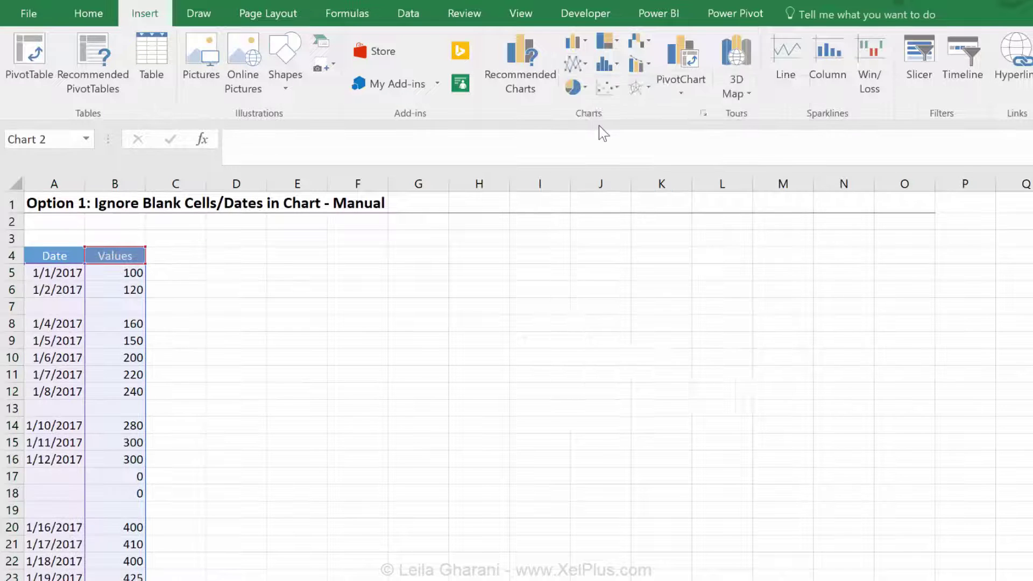
Move the chart beside the data, stretch it to about column N, and reselect A4:B25
drag(535, 242, 403, 162)
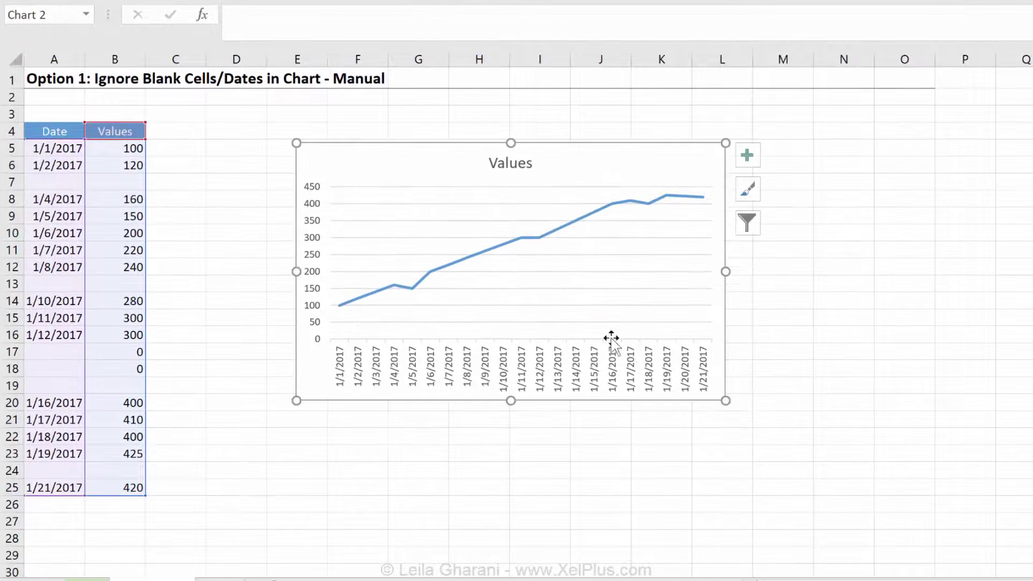
drag(726, 402, 846, 430)
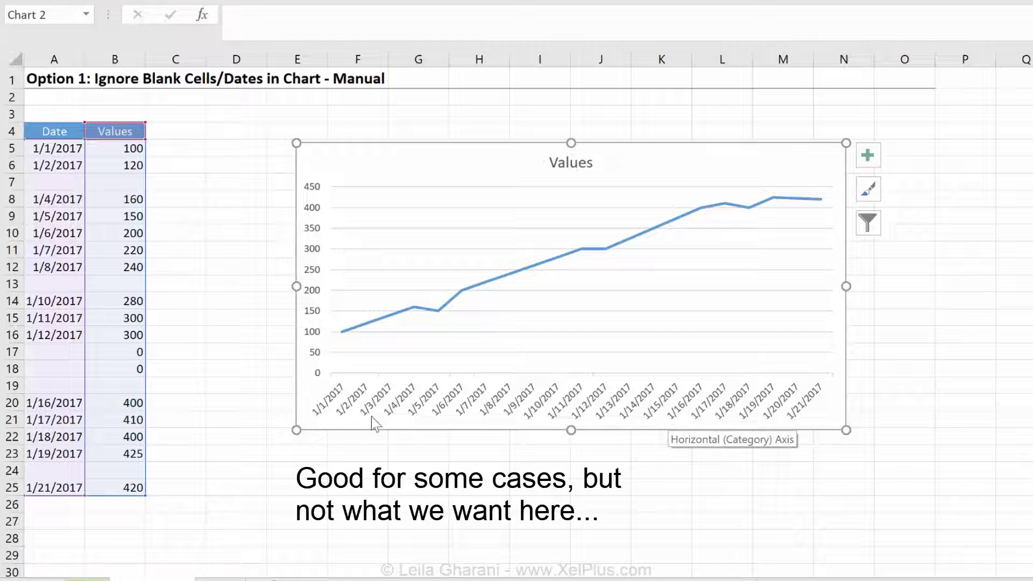
click(209, 406)
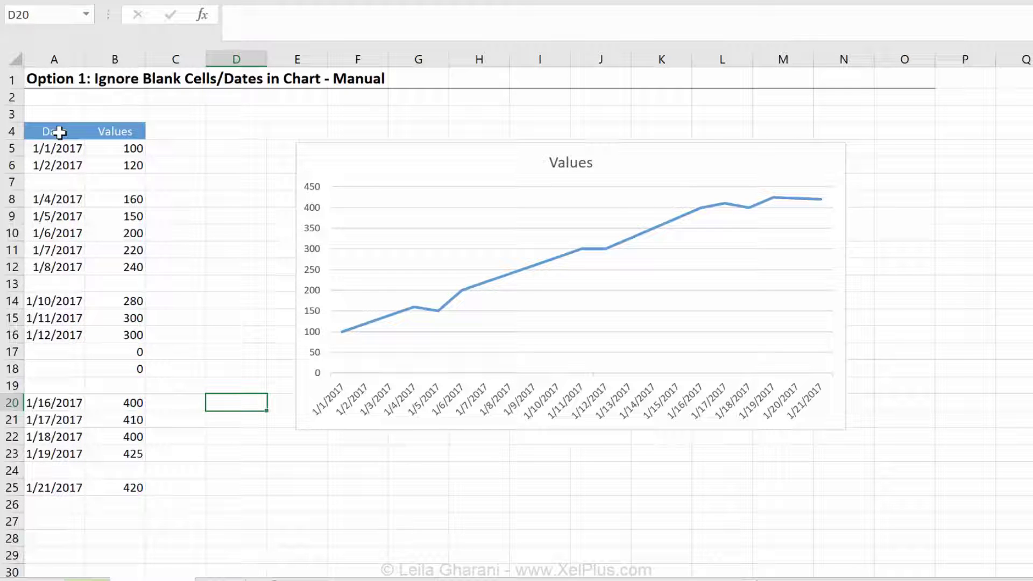
drag(59, 132, 116, 488)
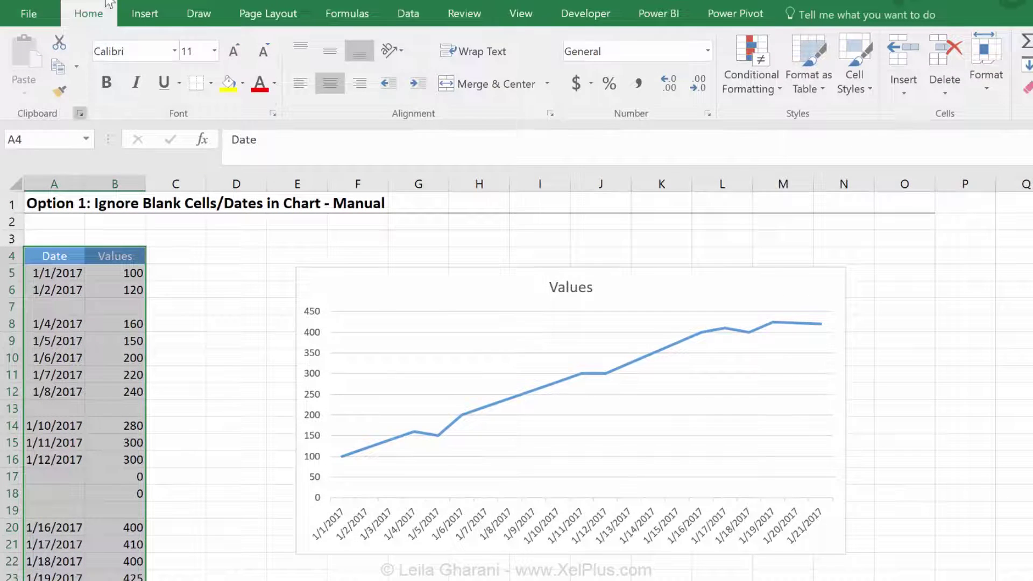
Convert A4:B25 into an Excel table with headers
click(144, 13)
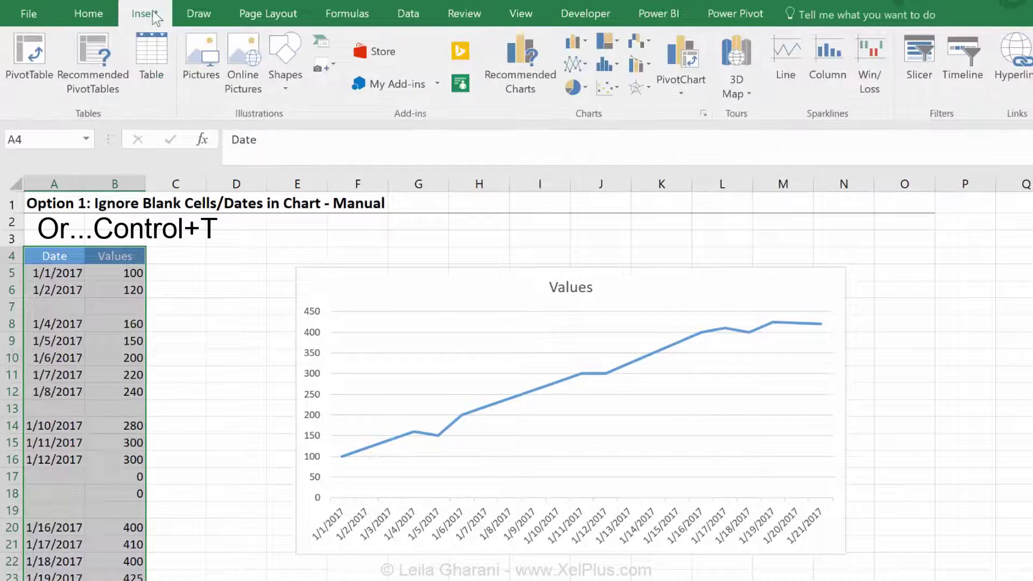
click(154, 64)
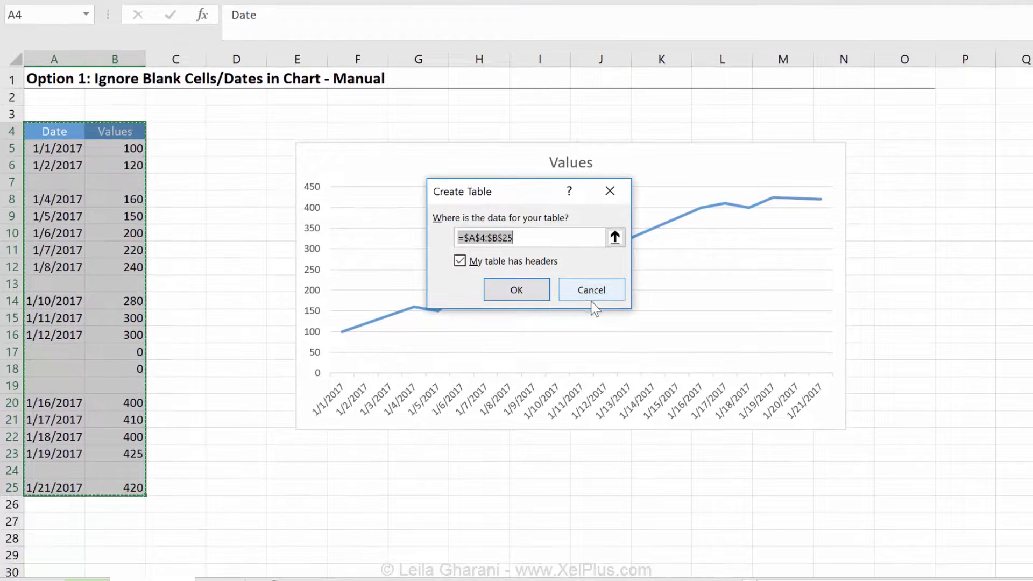
click(520, 289)
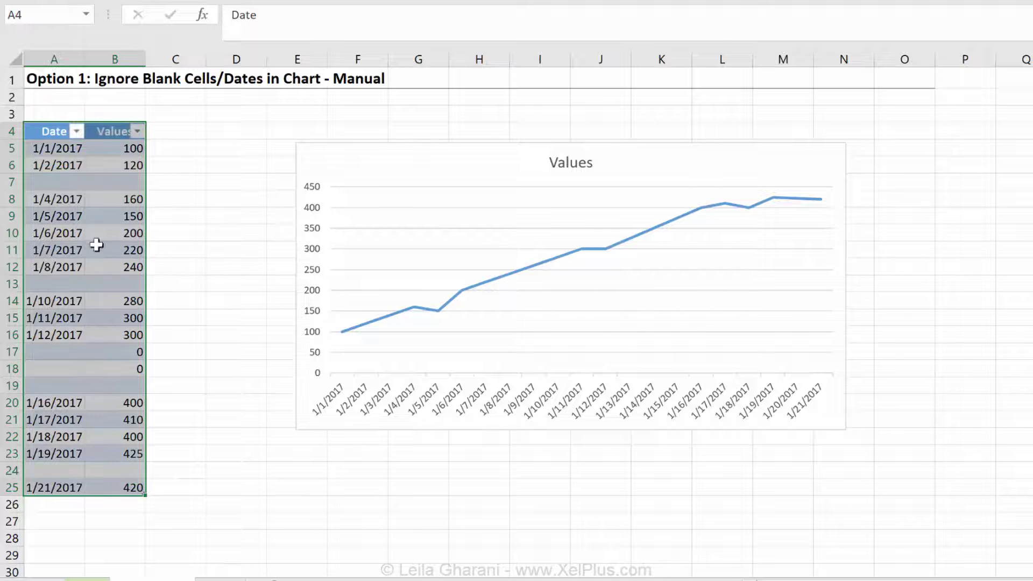
Filter the Date column to exclude (Blanks)
click(74, 215)
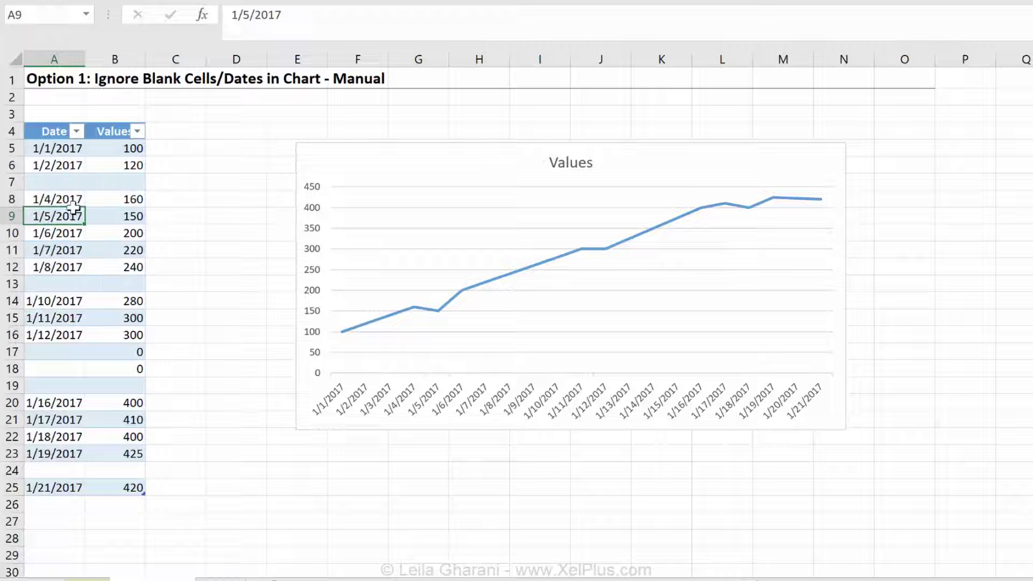
click(76, 131)
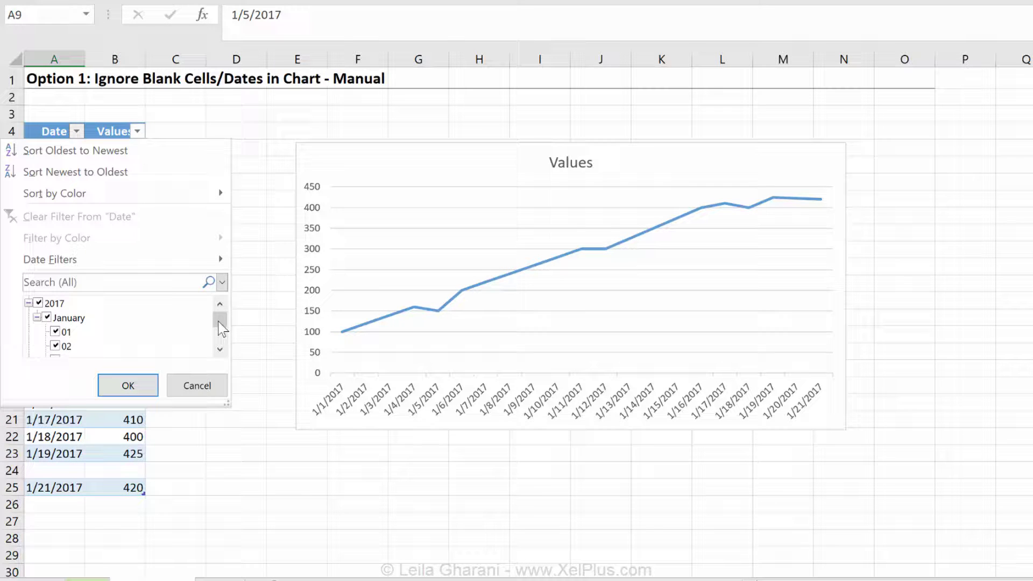
drag(219, 321, 220, 335)
click(60, 346)
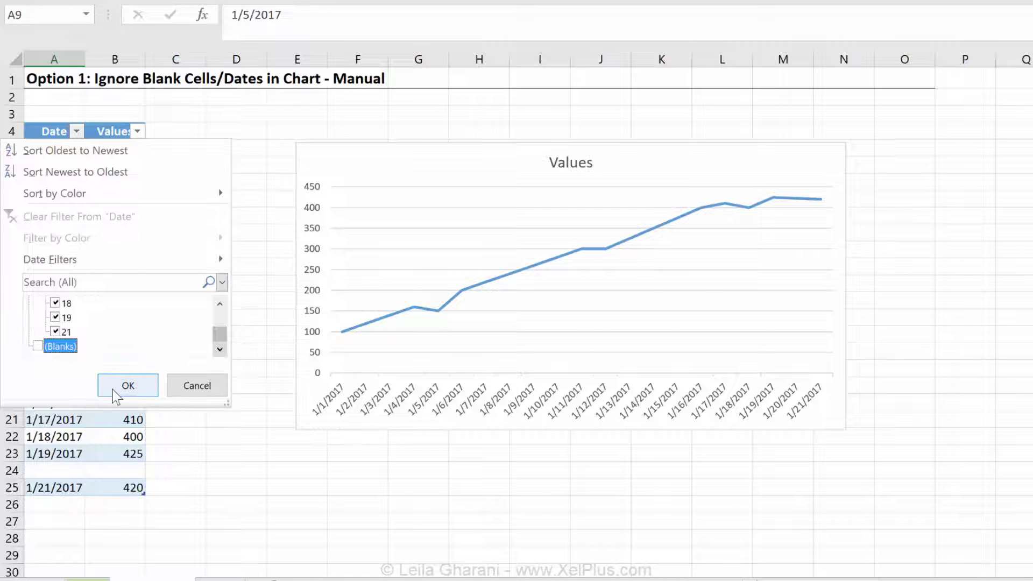
click(127, 386)
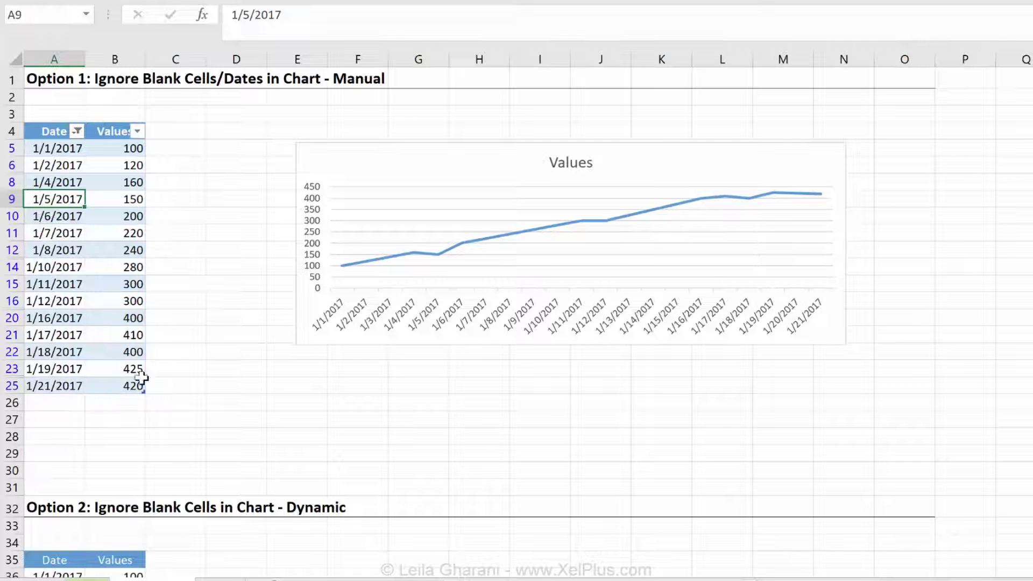
Enlarge the chart and inspect its placement under Format Chart Area > Size & Properties
click(844, 345)
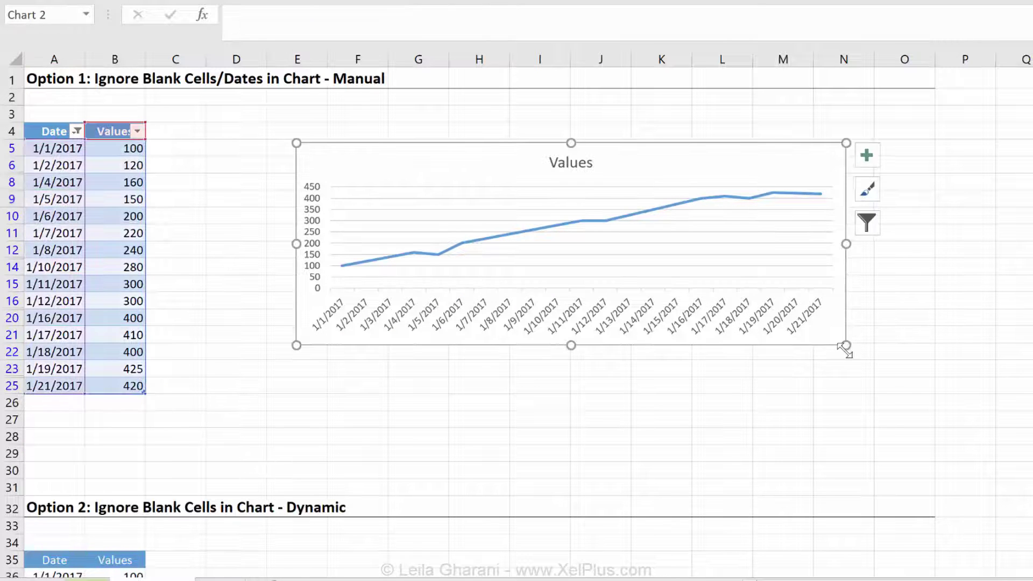
drag(846, 345, 878, 414)
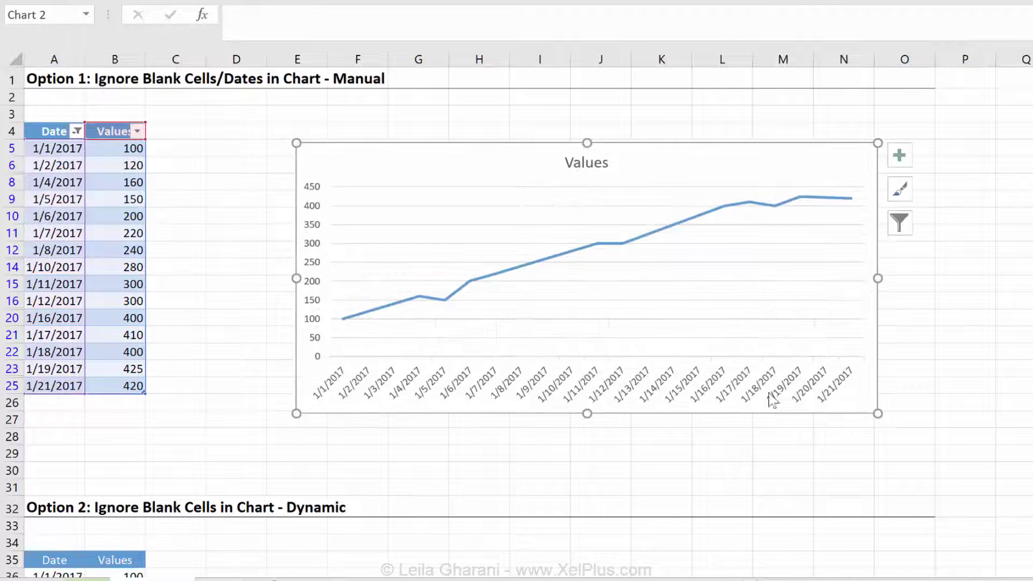
double_click(665, 153)
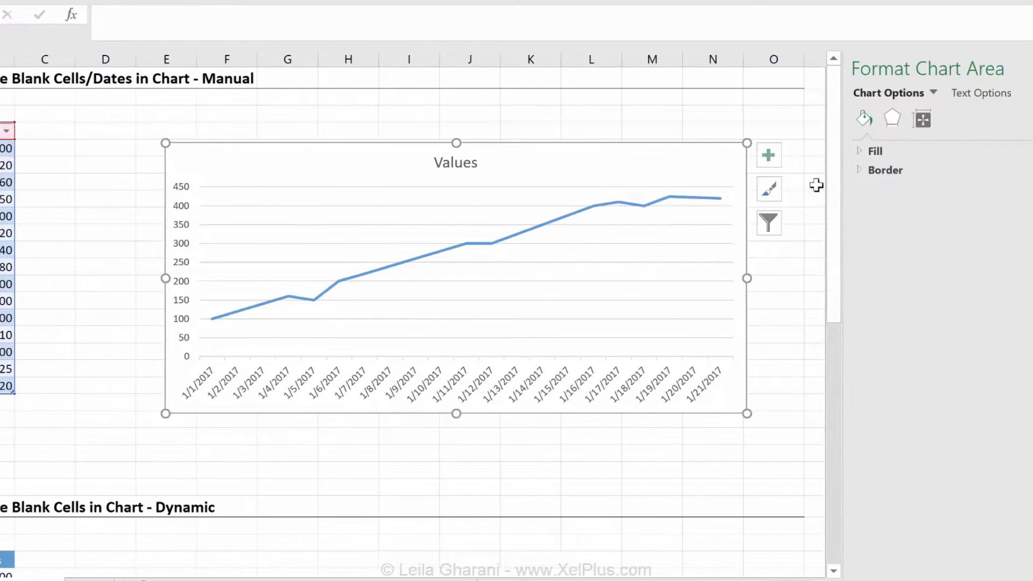
click(862, 124)
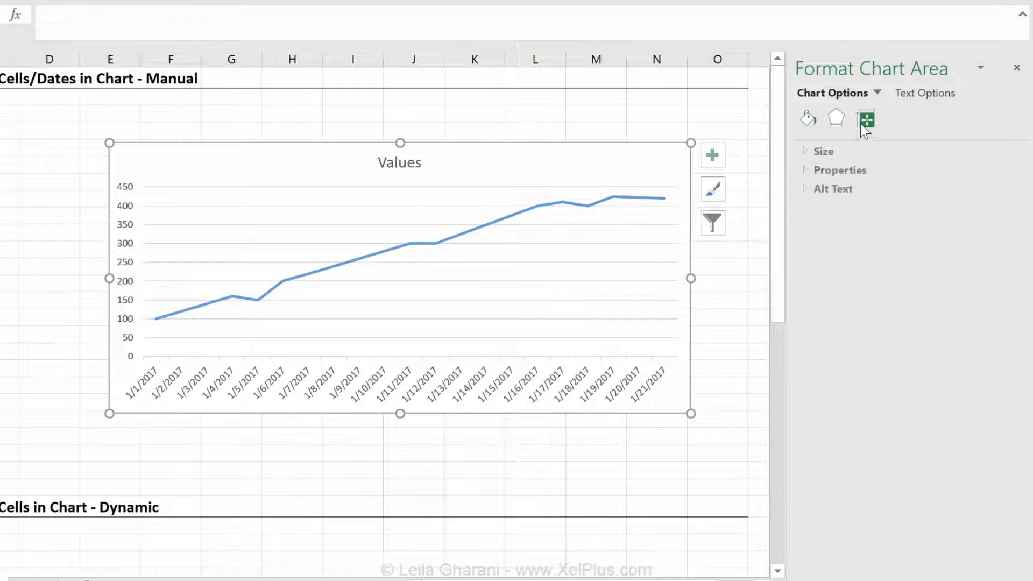
click(804, 171)
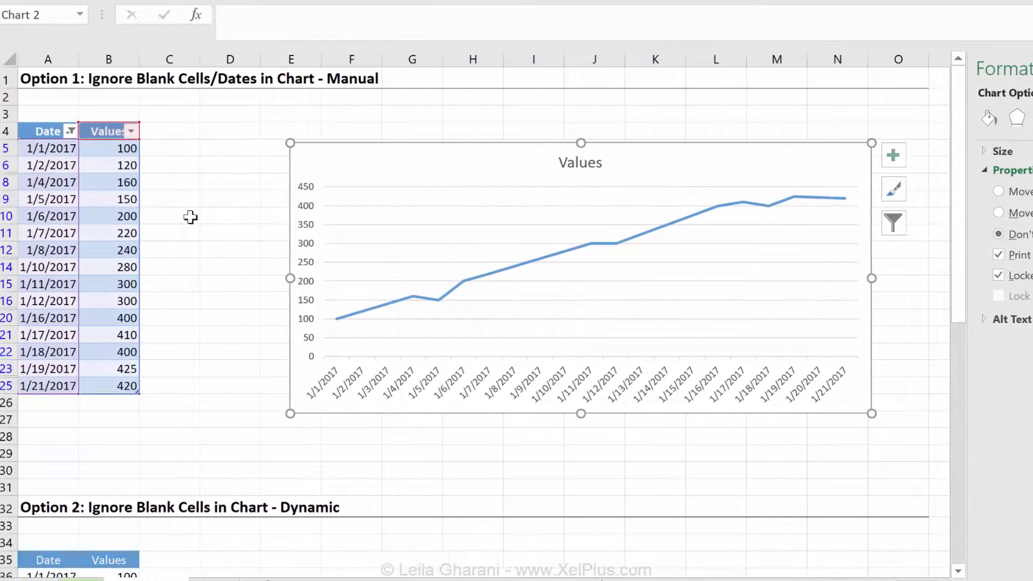
click(200, 215)
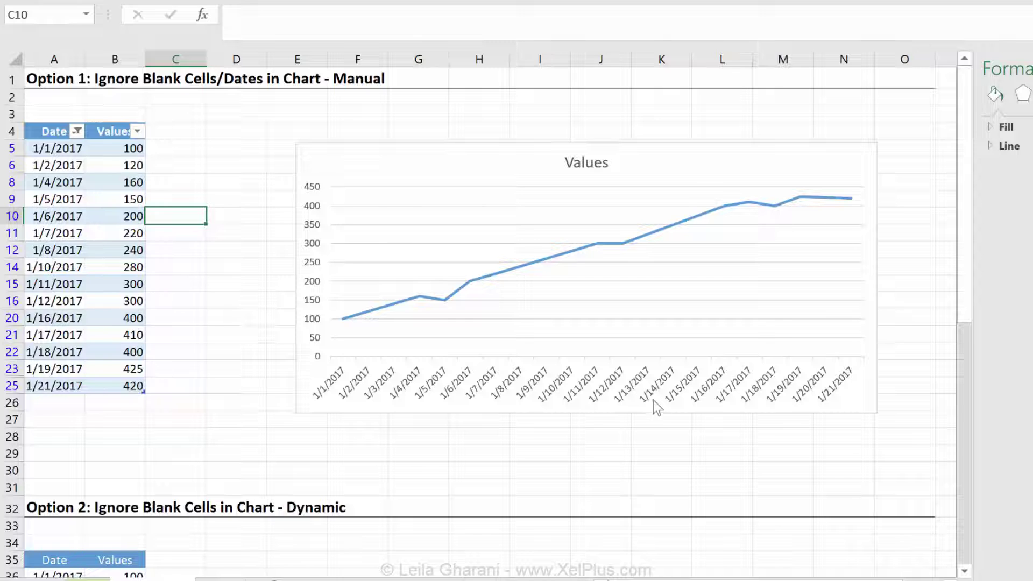
Filter (Blanks) out of the Date column
click(77, 131)
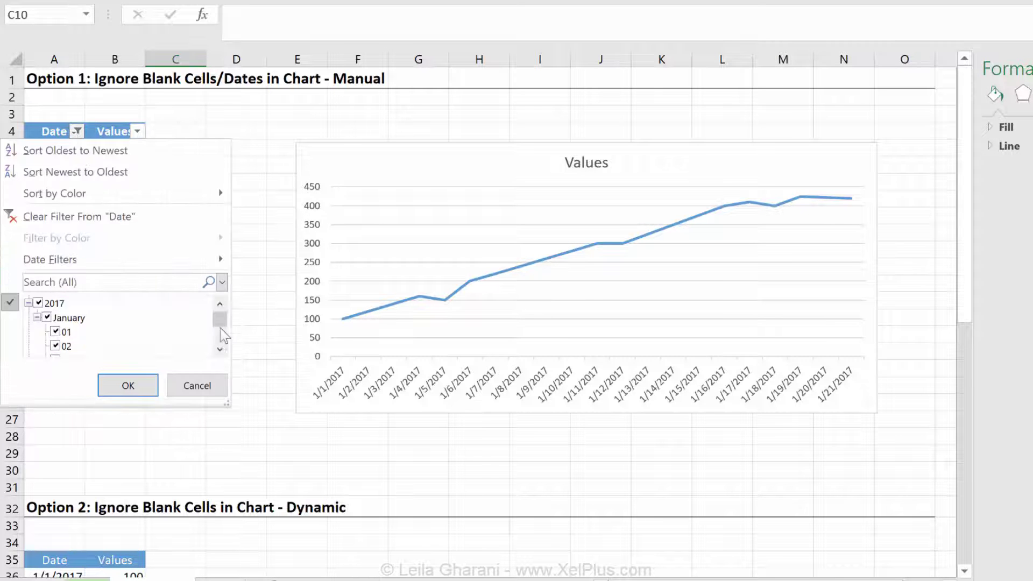
scroll(223, 336, down, 5)
click(67, 347)
click(128, 386)
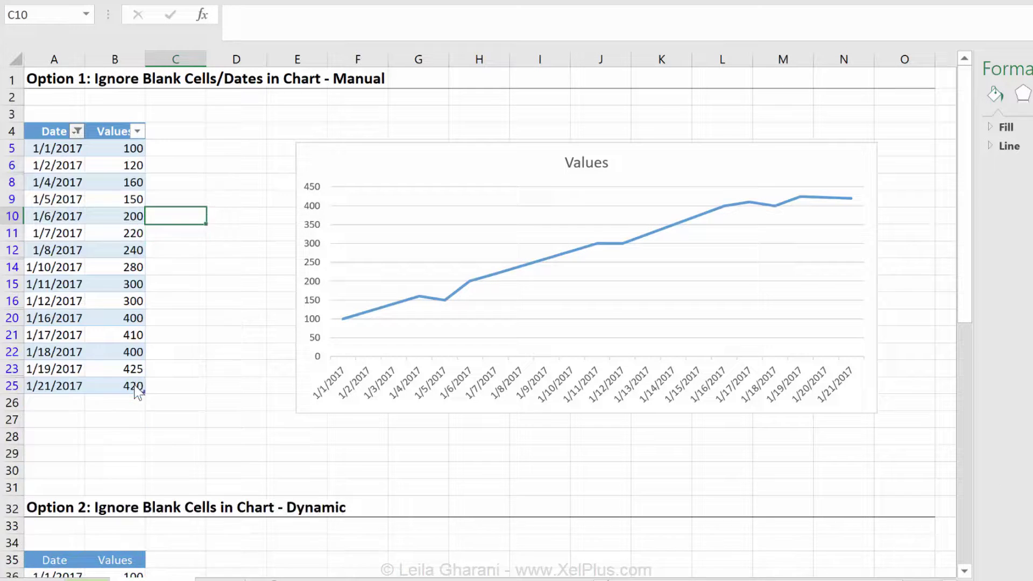
Undo the filter and set the chart's horizontal axis type to Text axis
key(ctrl+z)
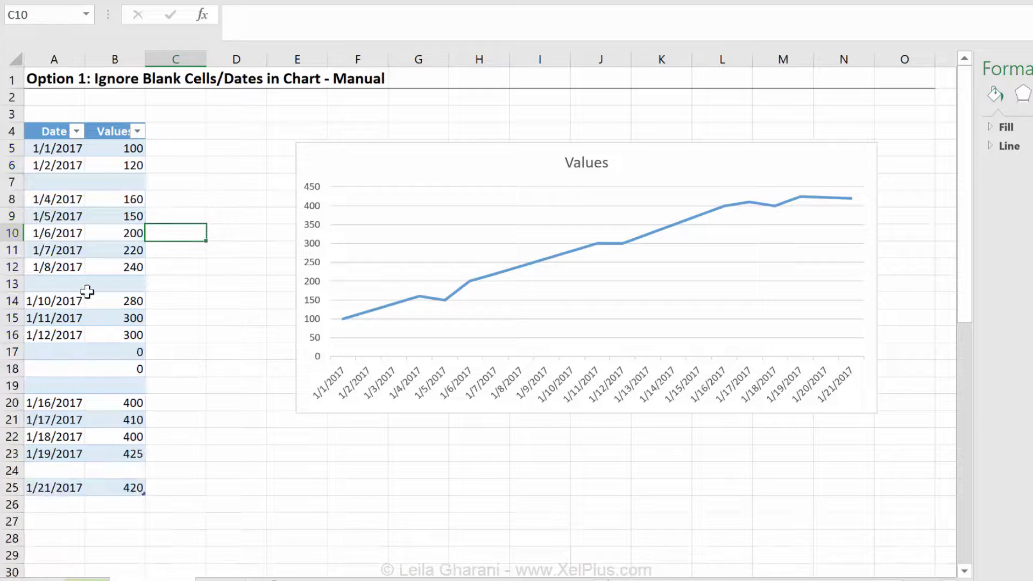
click(490, 385)
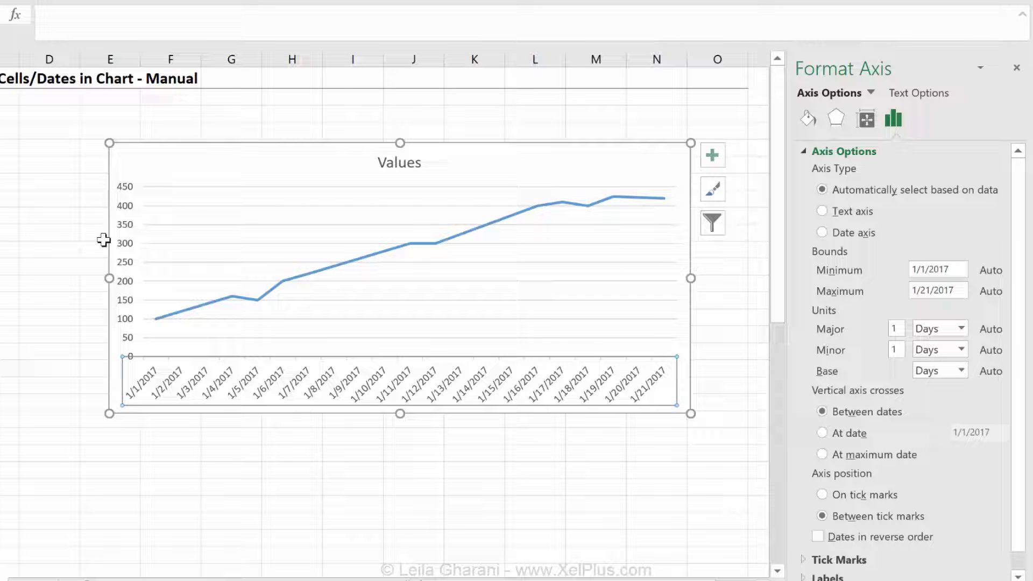
click(846, 221)
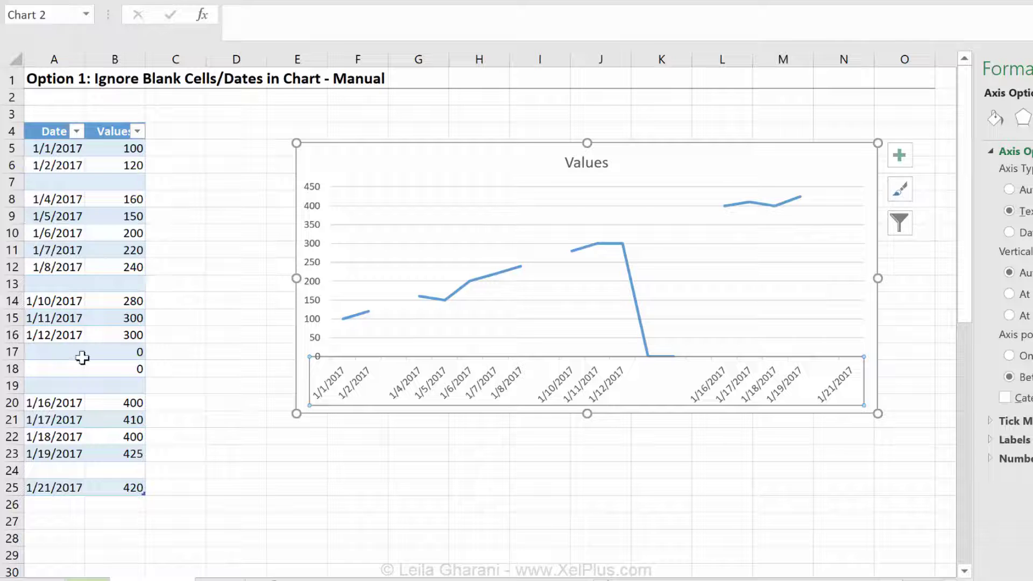
Filter (Blanks) out of the Date column again, then select the chart's horizontal axis
click(68, 335)
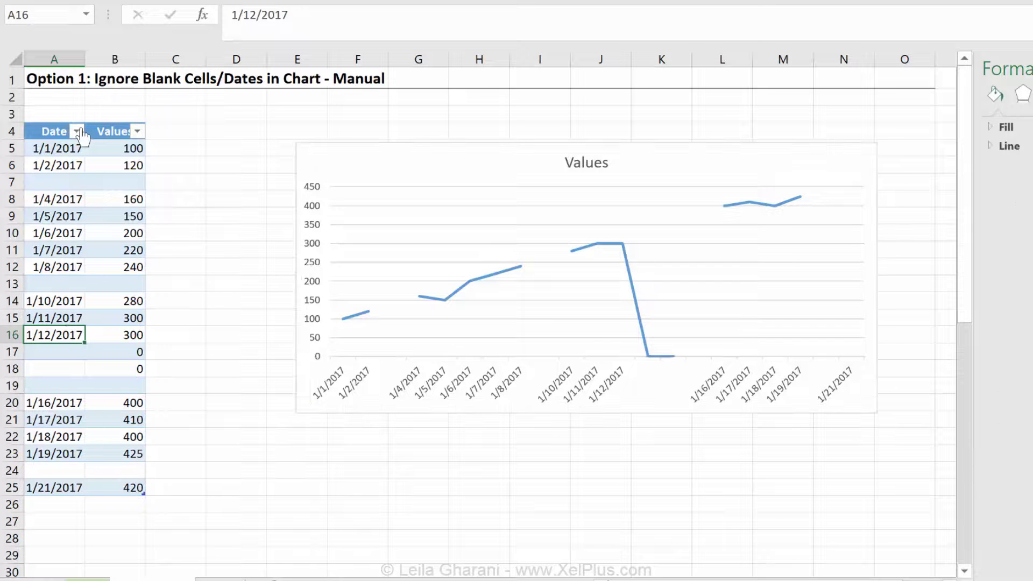
click(77, 131)
drag(220, 319, 221, 349)
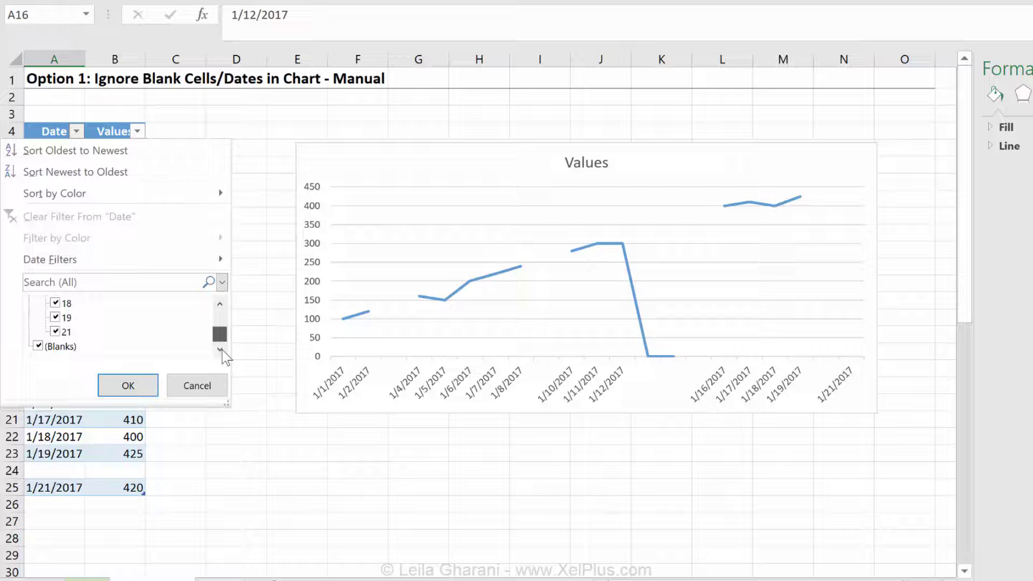
click(38, 346)
click(116, 387)
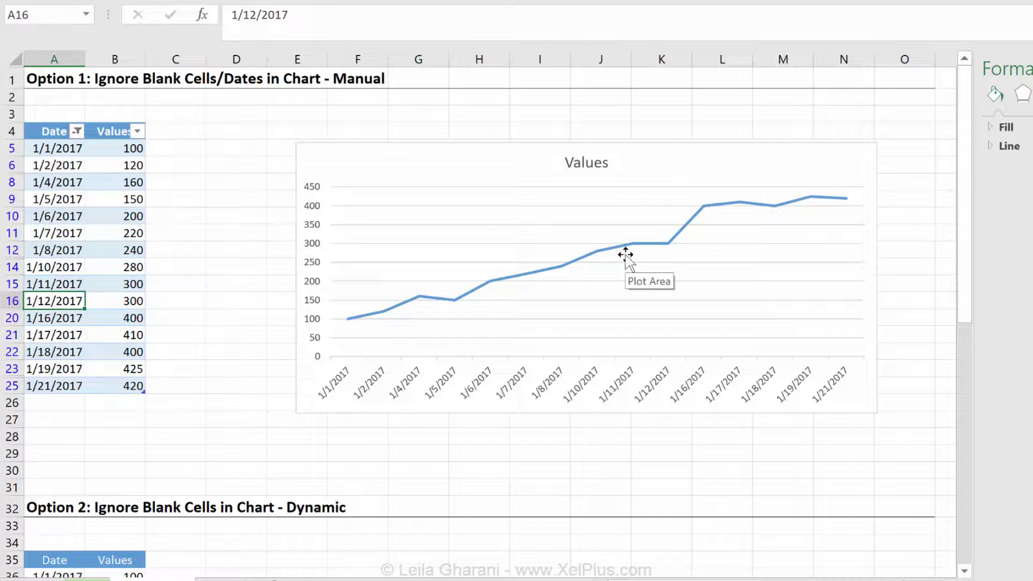
click(446, 389)
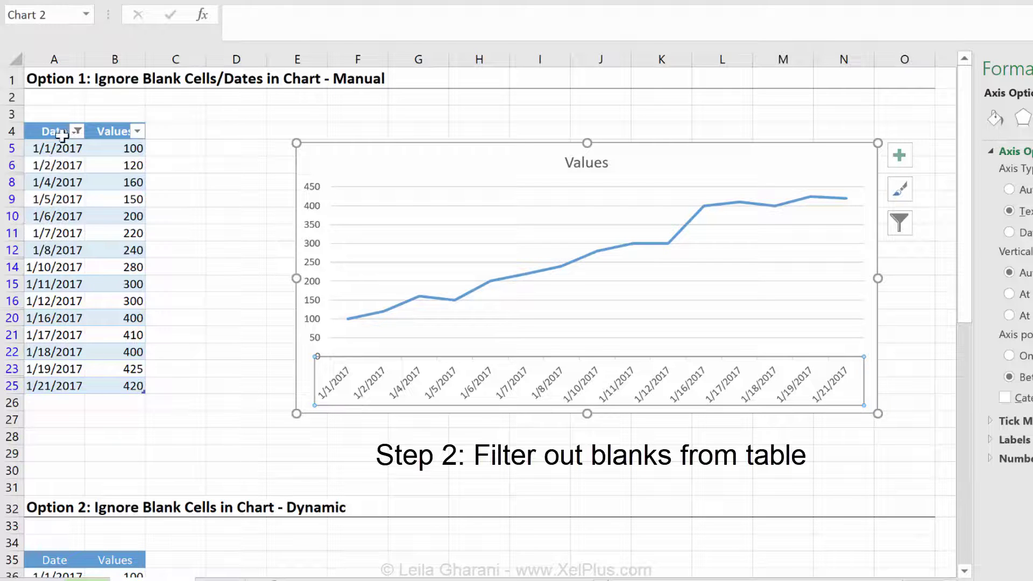
Clear the Date filter so all rows, including blanks, show again
mouse_move(77, 141)
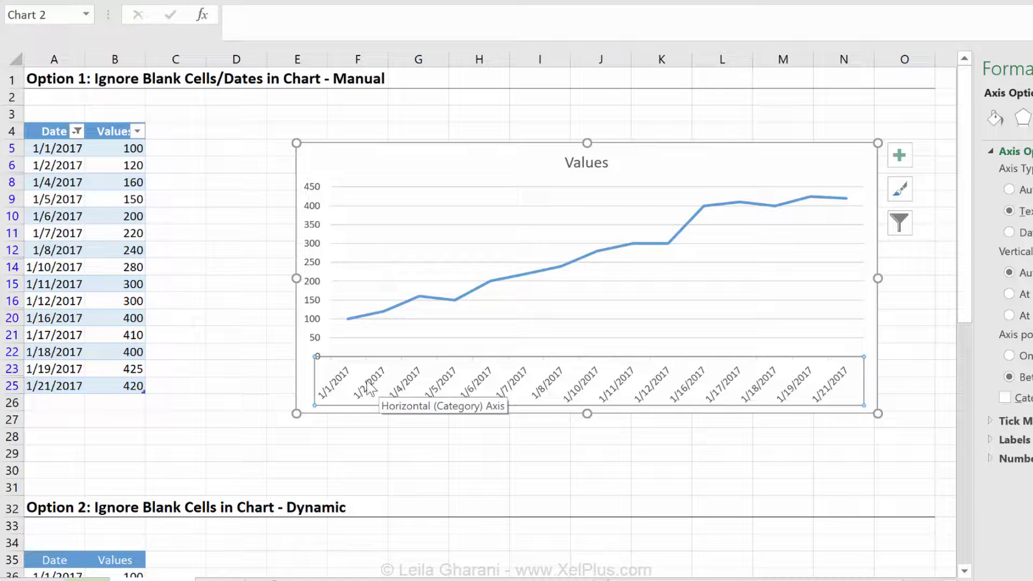
click(74, 330)
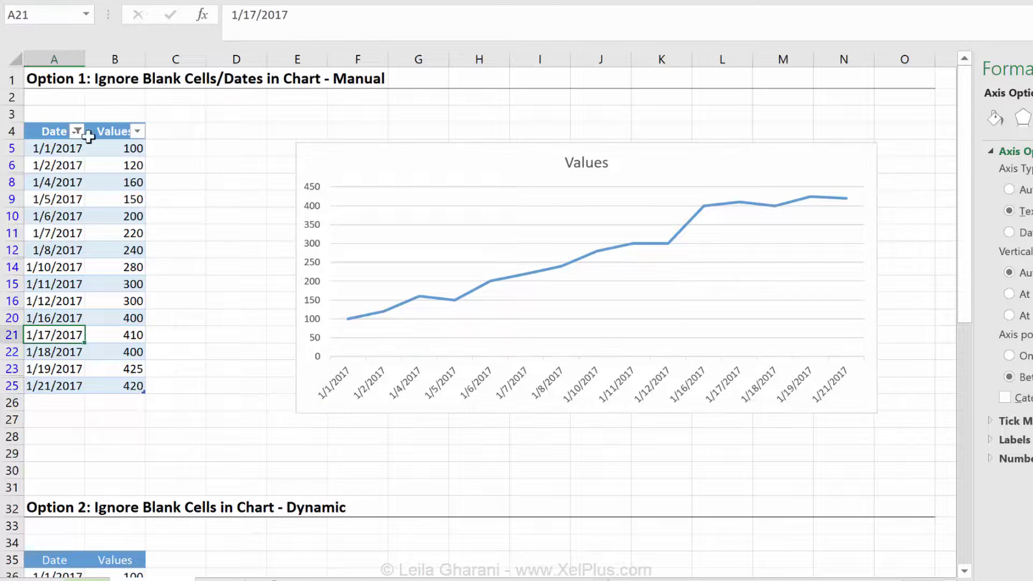
click(77, 131)
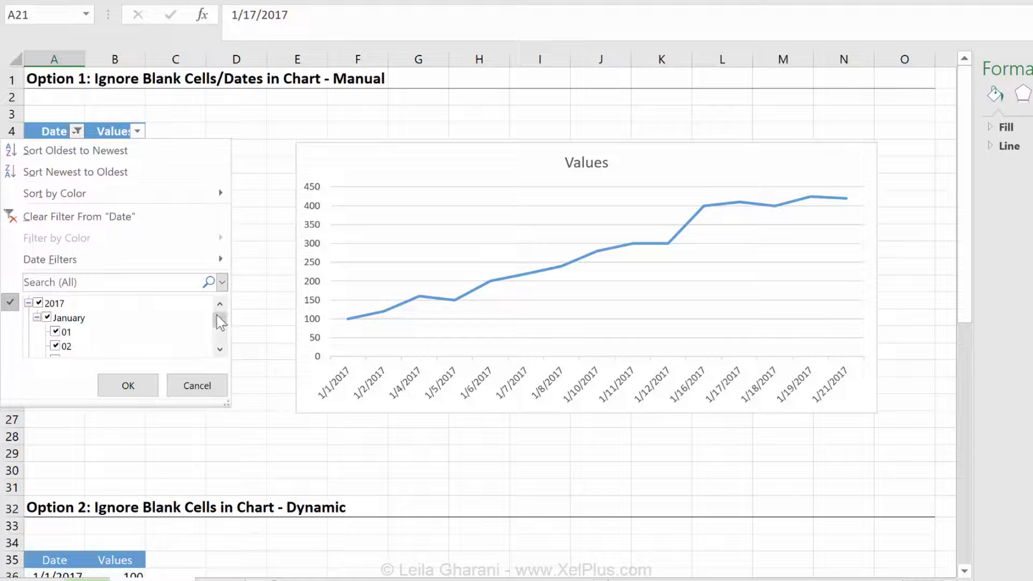
drag(220, 322, 221, 335)
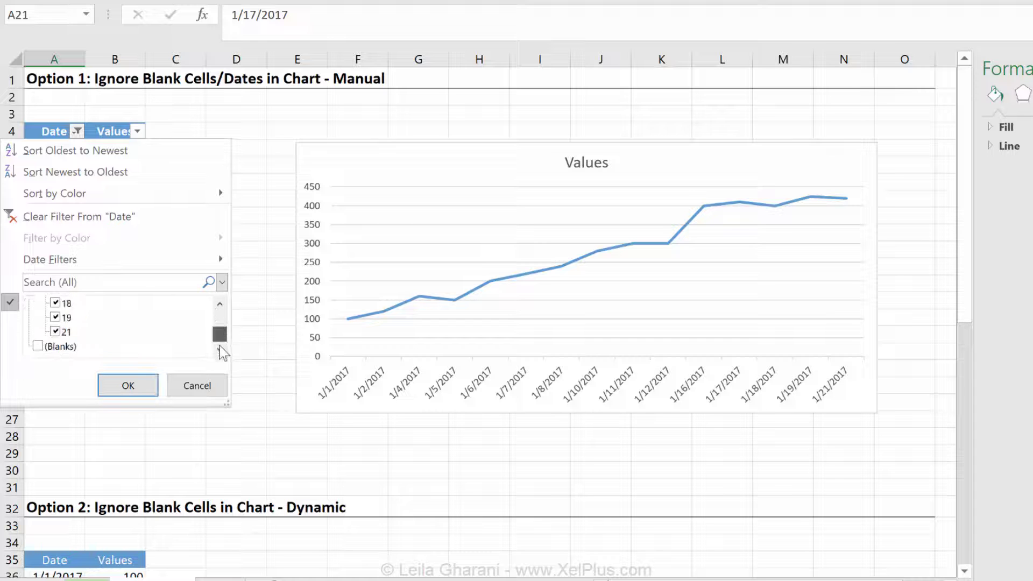
click(109, 389)
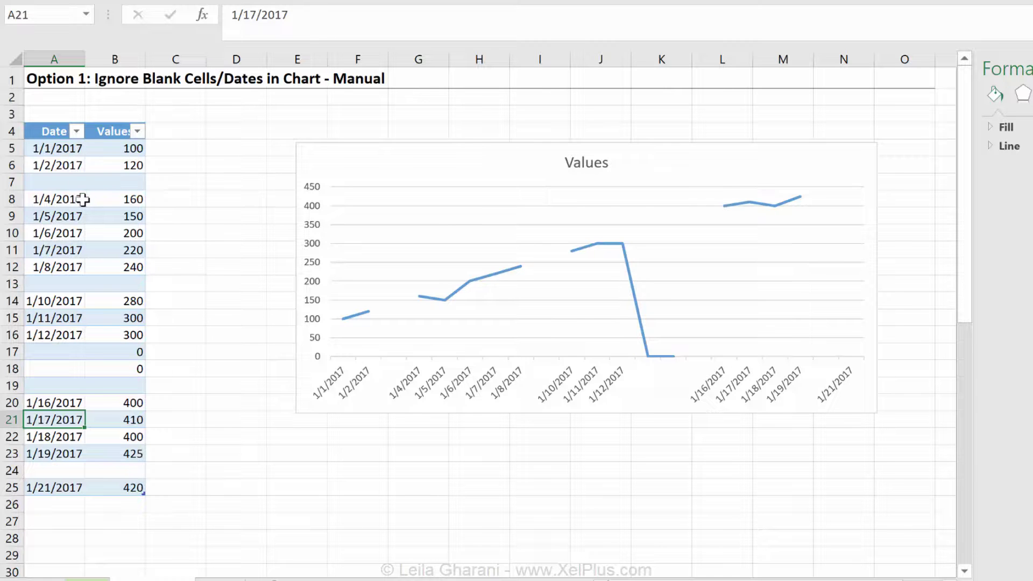
Re-filter the Date column to exclude (Blanks) and scroll down to Option 2
scroll(85, 211, down, 1)
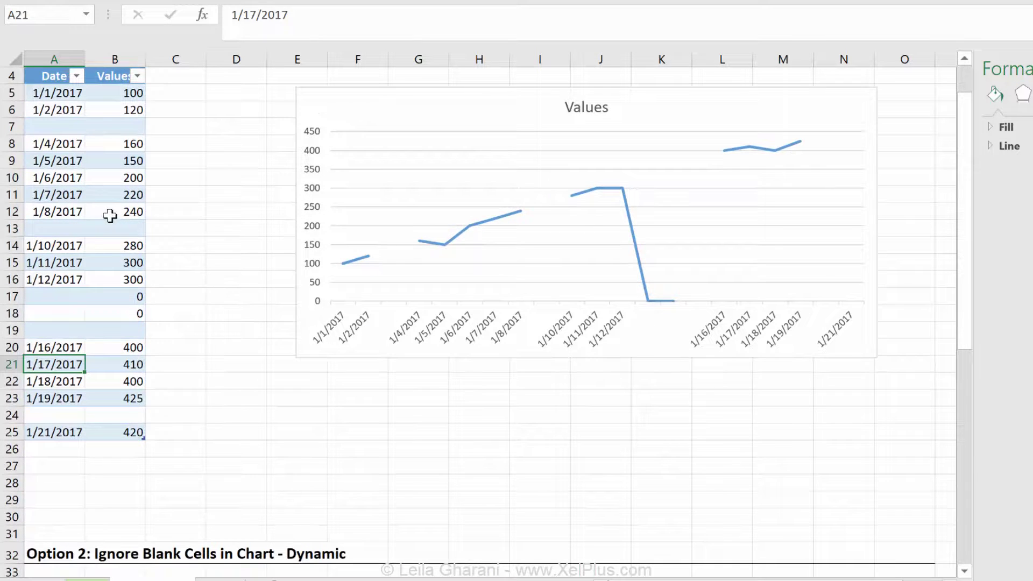
scroll(88, 136, up, 1)
click(76, 132)
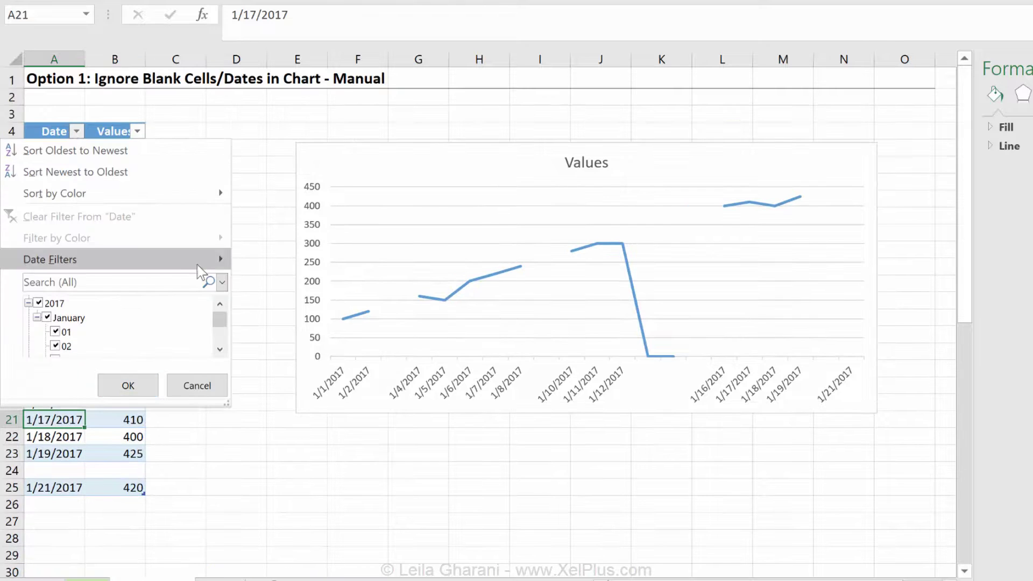
drag(223, 324, 222, 339)
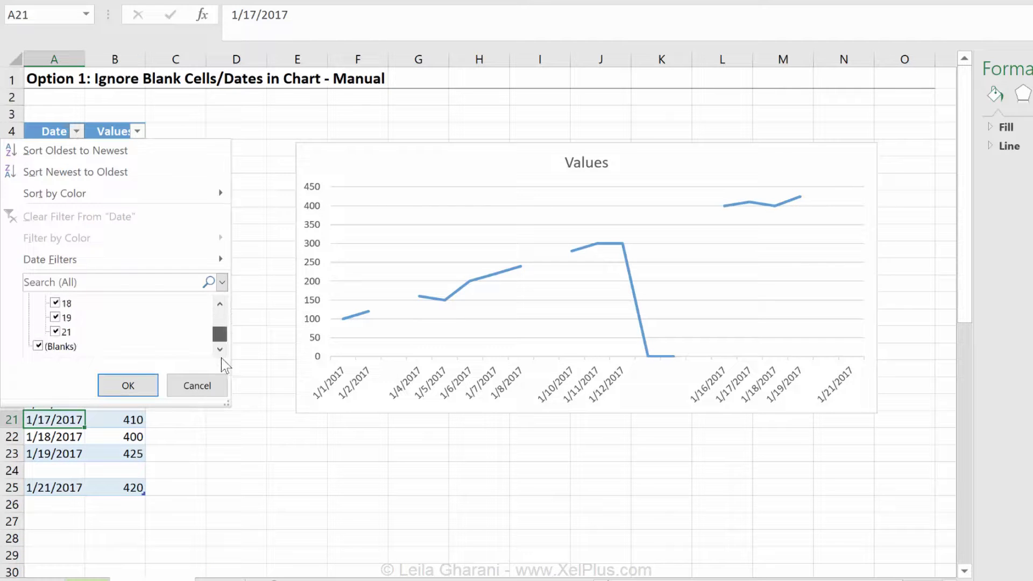
click(61, 347)
click(128, 385)
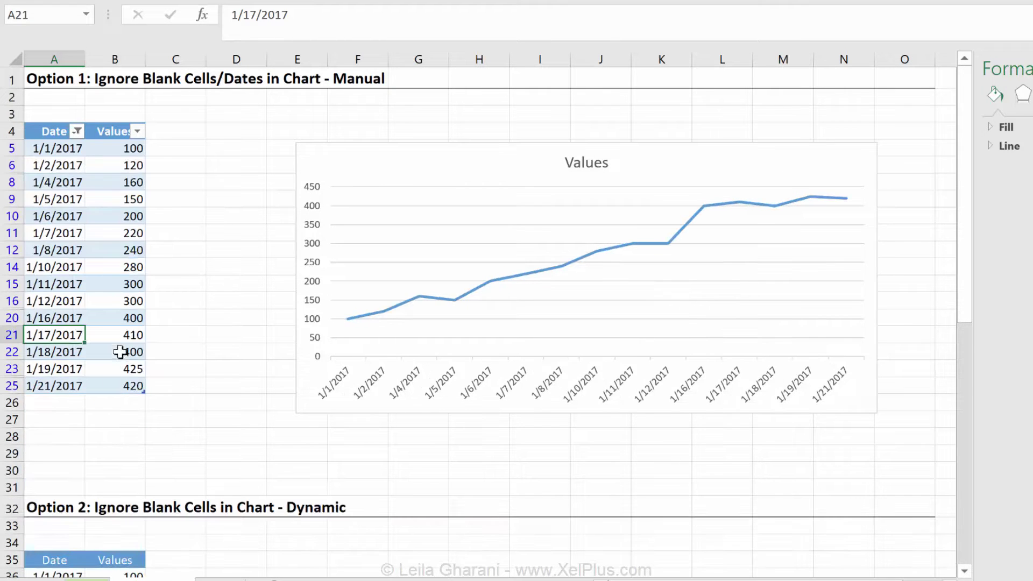
scroll(143, 334, down, 8)
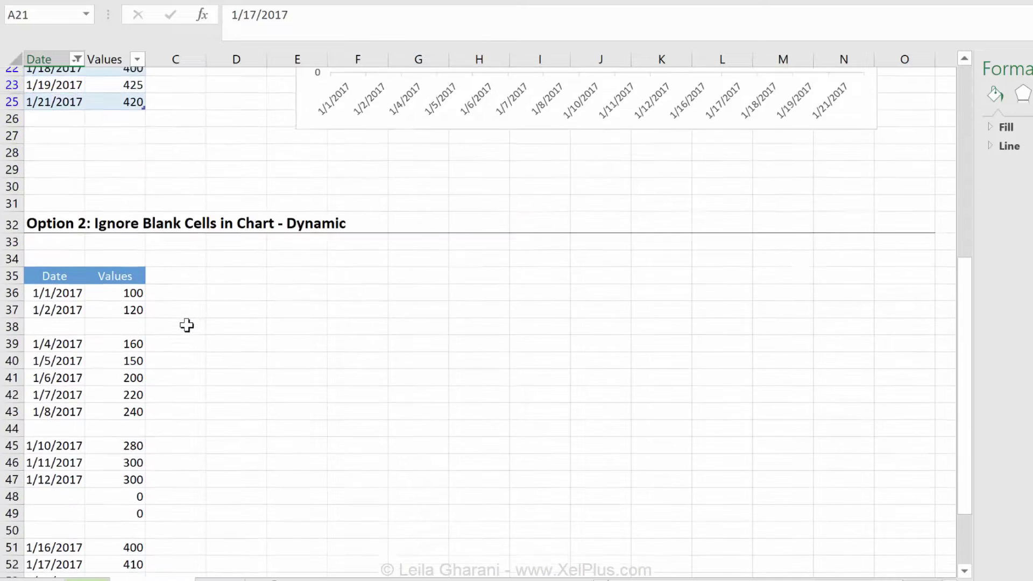
scroll(188, 325, down, 1)
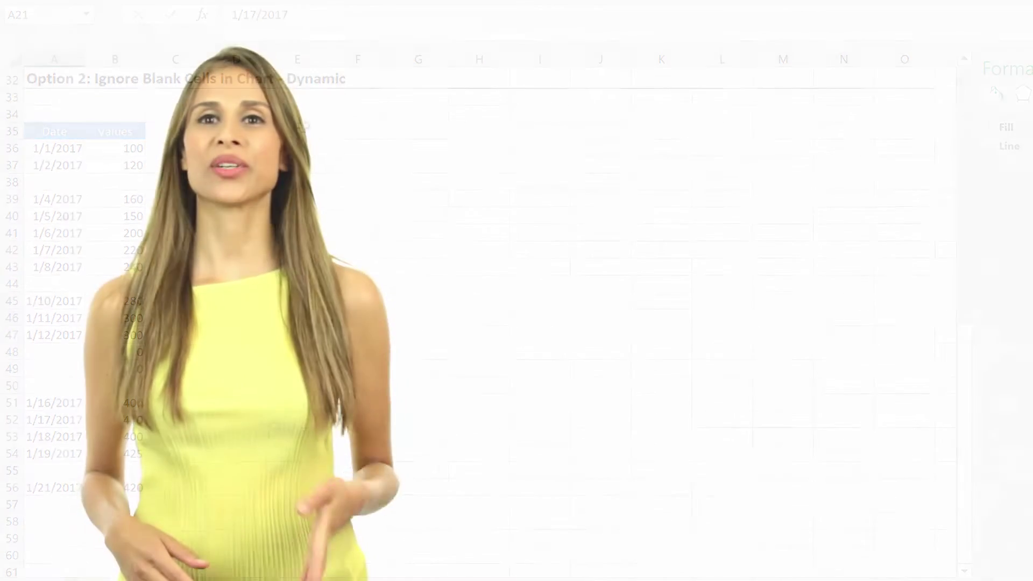